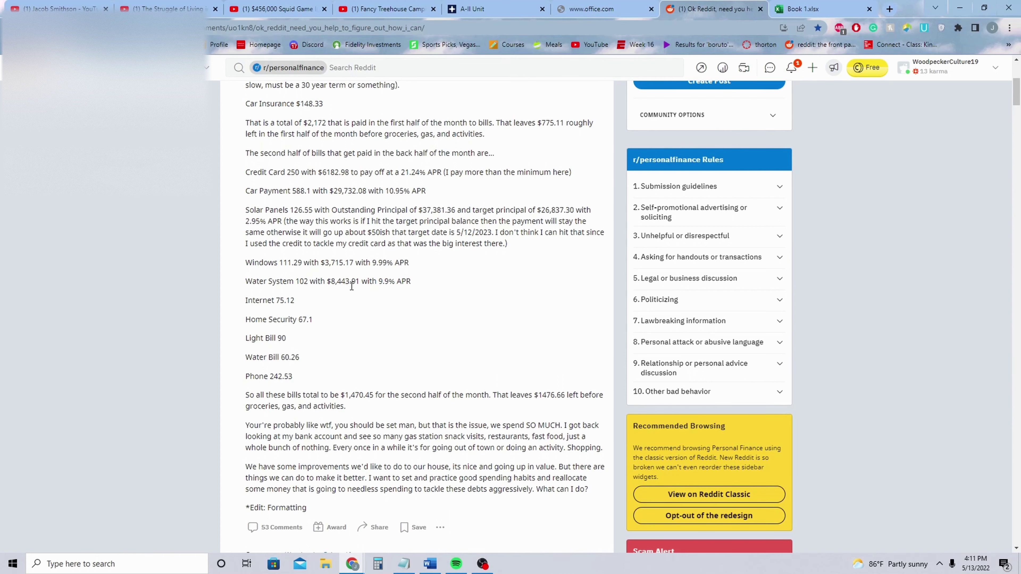
Read through the Reddit post's income details and its first- and second-half monthly bills
{"action": "scroll", "coordinate": [352, 286], "scroll_direction": "up", "scroll_amount": 6}
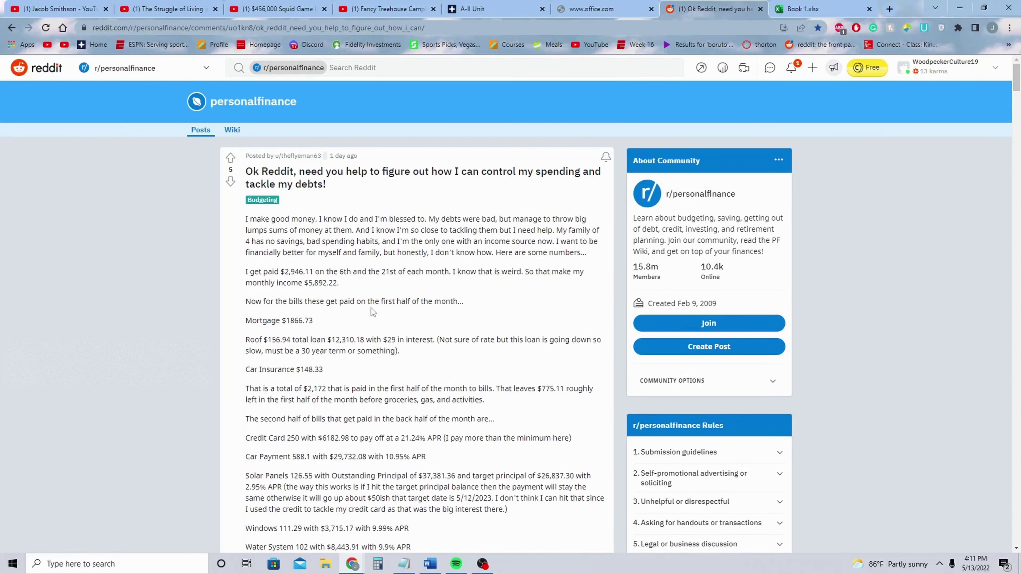
{"action": "scroll", "coordinate": [404, 317], "scroll_direction": "down", "scroll_amount": 4}
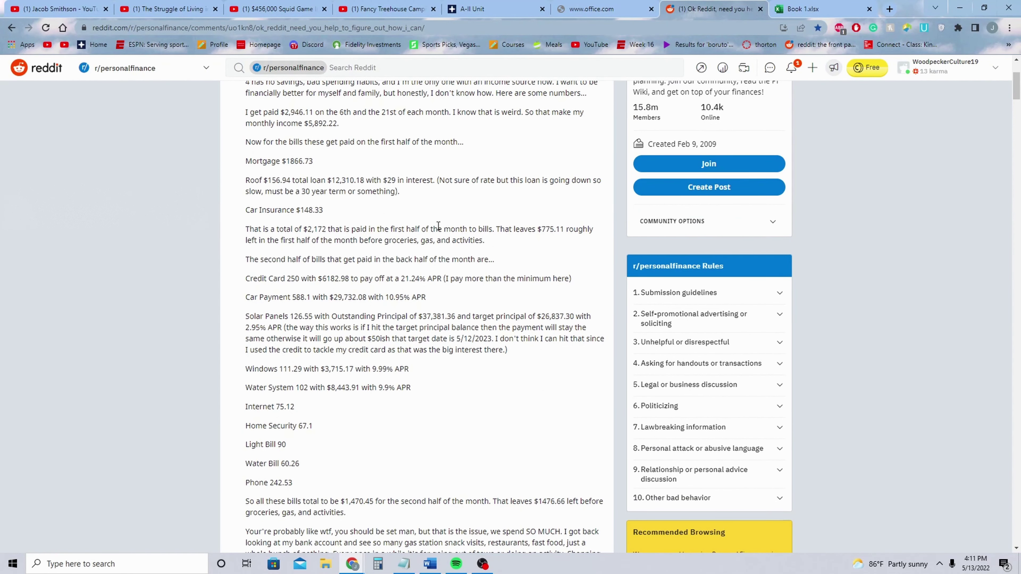
{"action": "scroll", "coordinate": [438, 226], "scroll_direction": "up", "scroll_amount": 1}
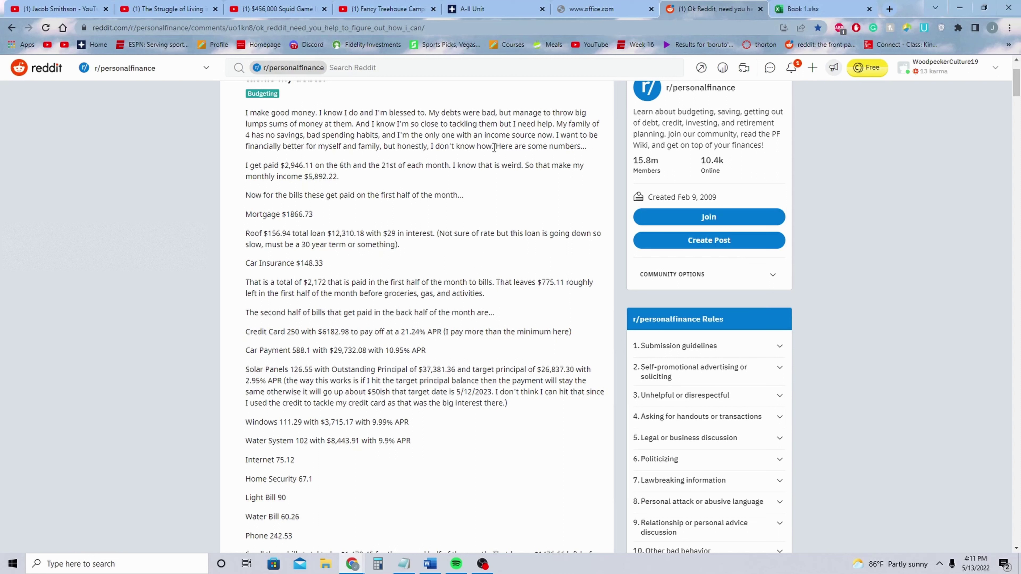
Switch to the Book 1.xlsx budget workbook and inspect the take-home pay and the Mortgage through Water System payments in Money Out
{"action": "left_click", "coordinate": [807, 6]}
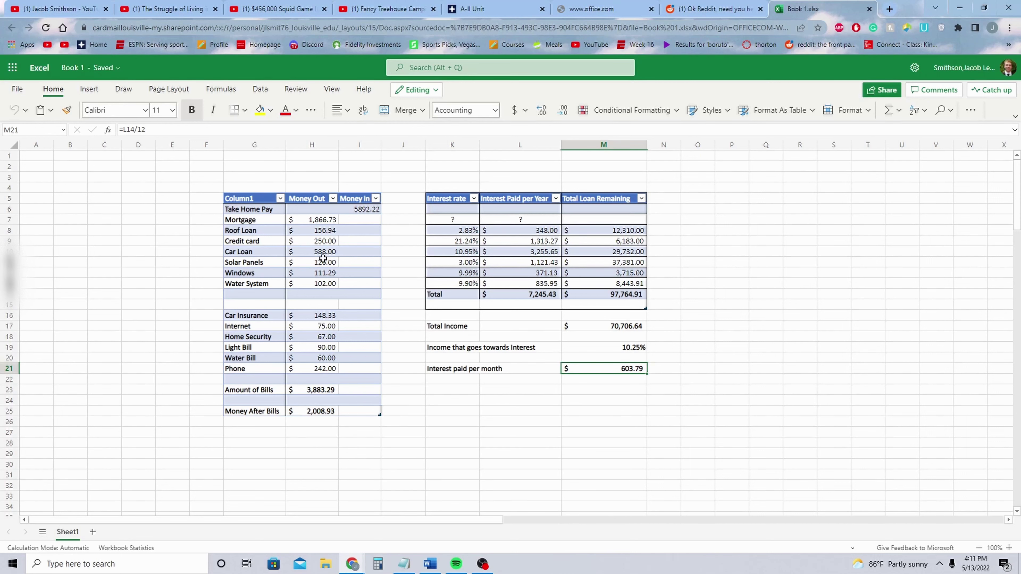
{"action": "left_click", "coordinate": [368, 209]}
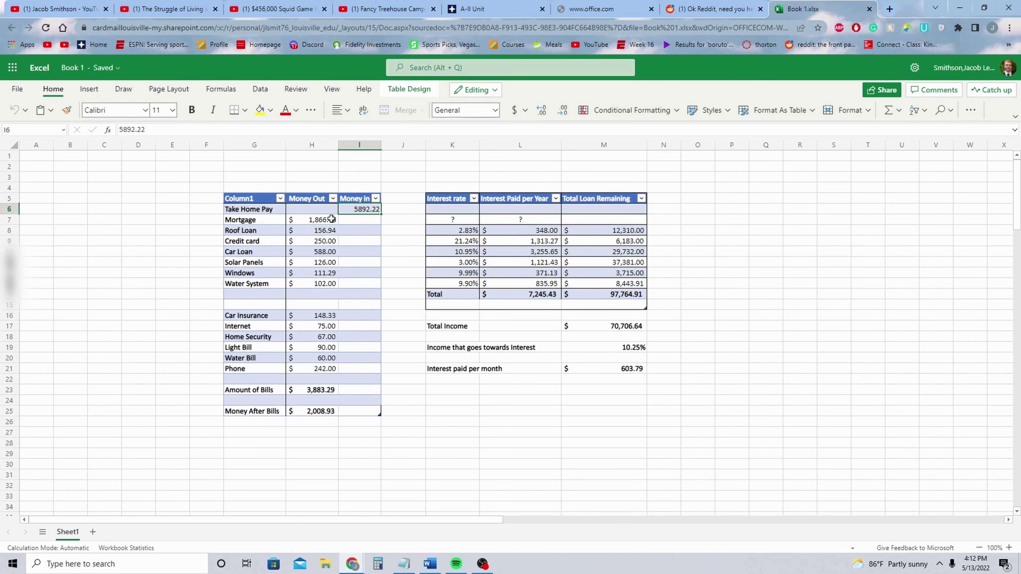
{"action": "left_click_drag", "start_coordinate": [331, 219], "coordinate": [331, 283]}
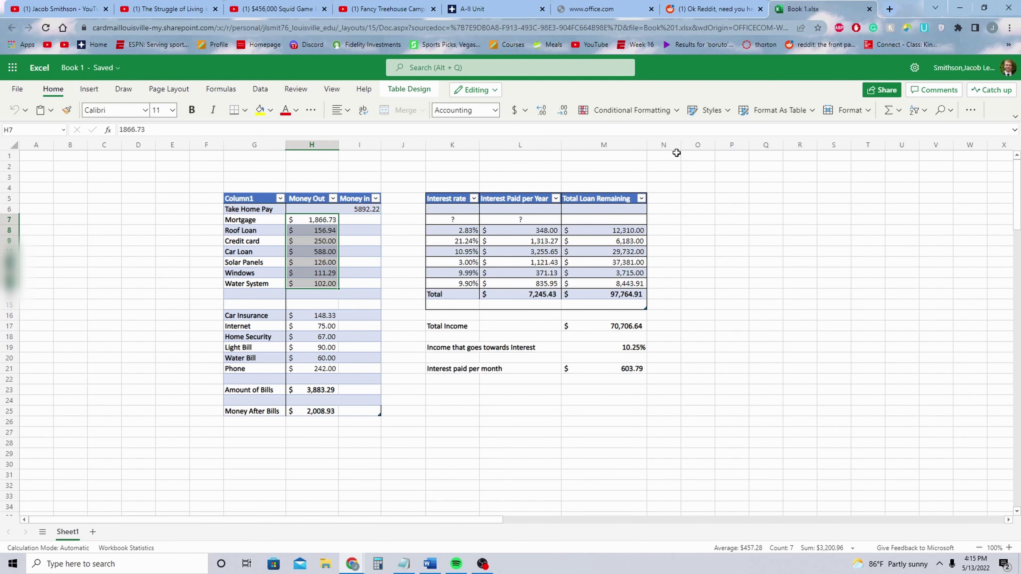
Check the debts and bills listed in the Reddit post, returning to the Book 1.xlsx workbook to compare
{"action": "left_click", "coordinate": [725, 6]}
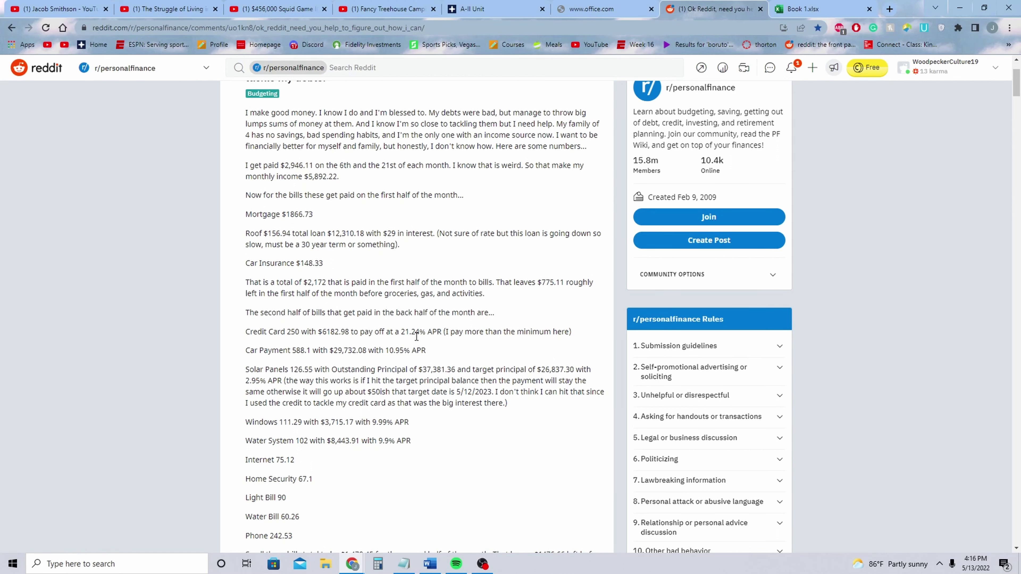
{"action": "scroll", "coordinate": [415, 337], "scroll_direction": "down", "scroll_amount": 5}
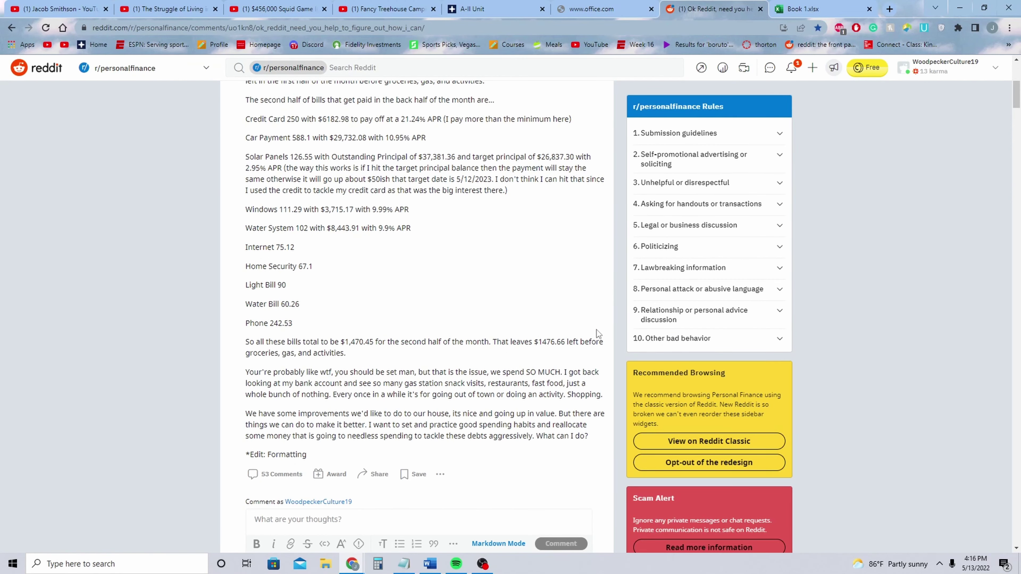
{"action": "left_click", "coordinate": [824, 9]}
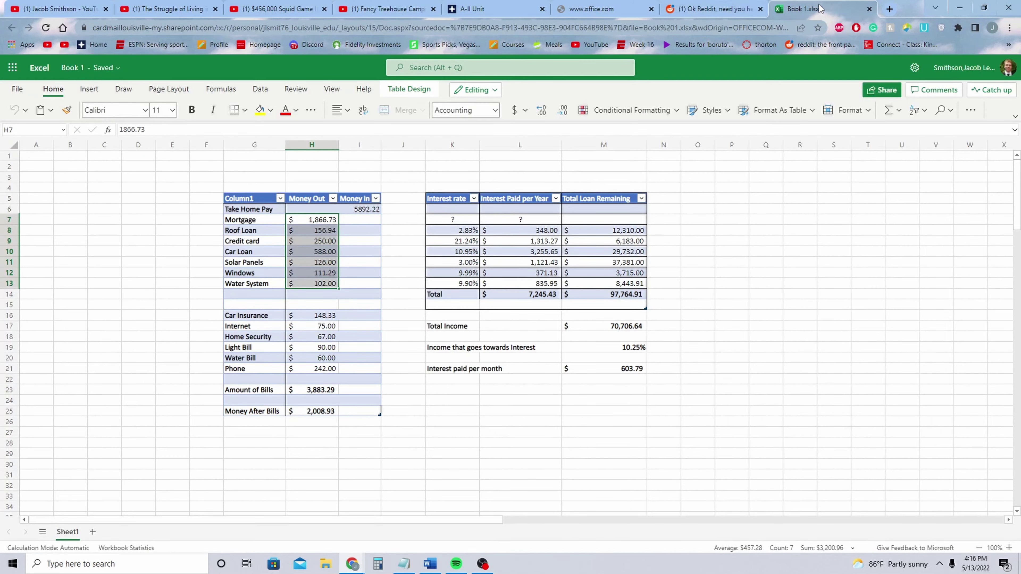
Highlight "Shopping" and the home-improvements sentence in the Reddit post's closing paragraphs, and return to the Book 1.xlsx workbook
{"action": "left_click", "coordinate": [723, 5]}
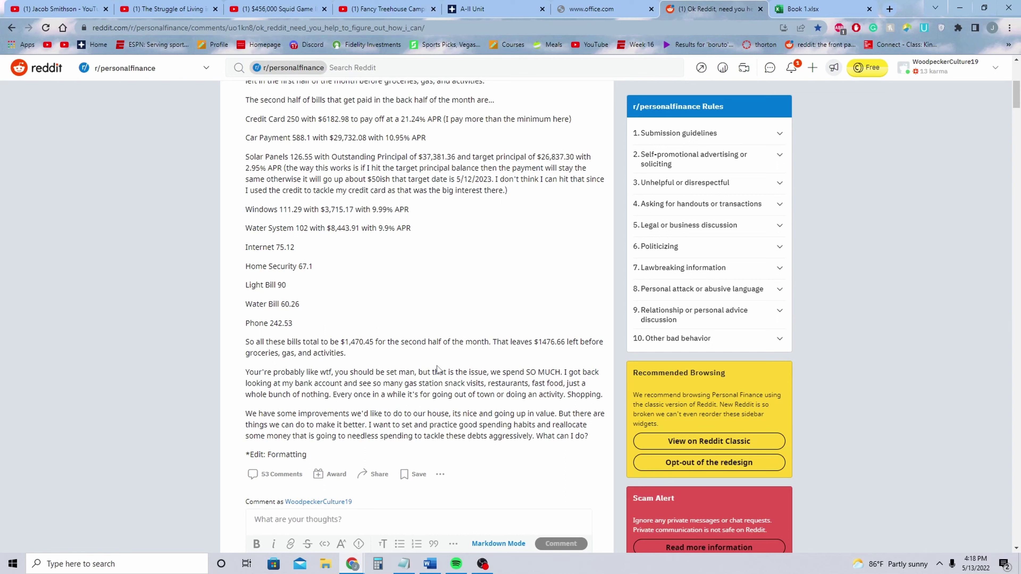
{"action": "left_click_drag", "start_coordinate": [604, 394], "coordinate": [568, 391]}
{"action": "scroll", "coordinate": [551, 335], "scroll_direction": "up", "scroll_amount": 1}
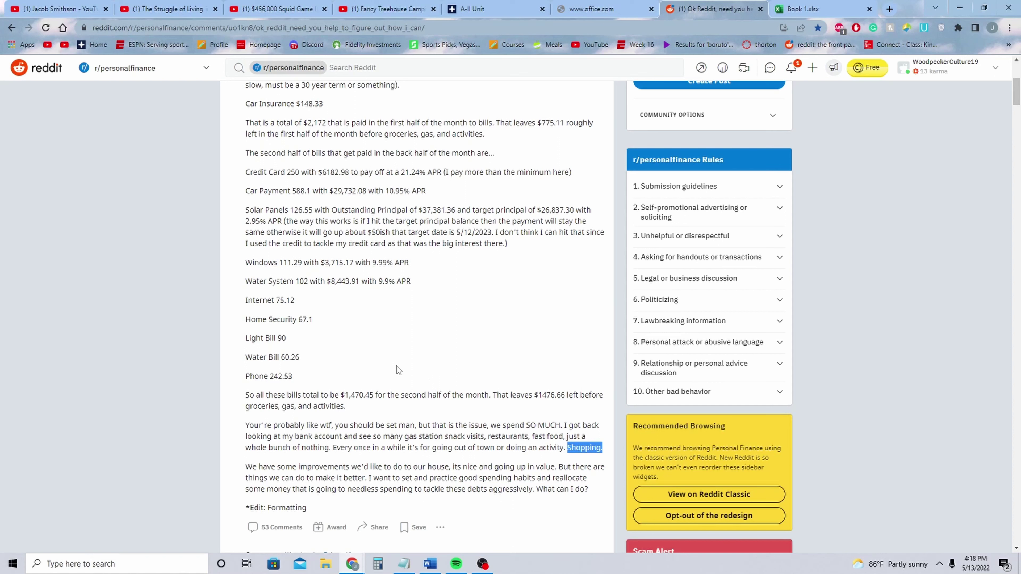
{"action": "left_click", "coordinate": [516, 468]}
{"action": "left_click_drag", "start_coordinate": [236, 468], "coordinate": [538, 465]}
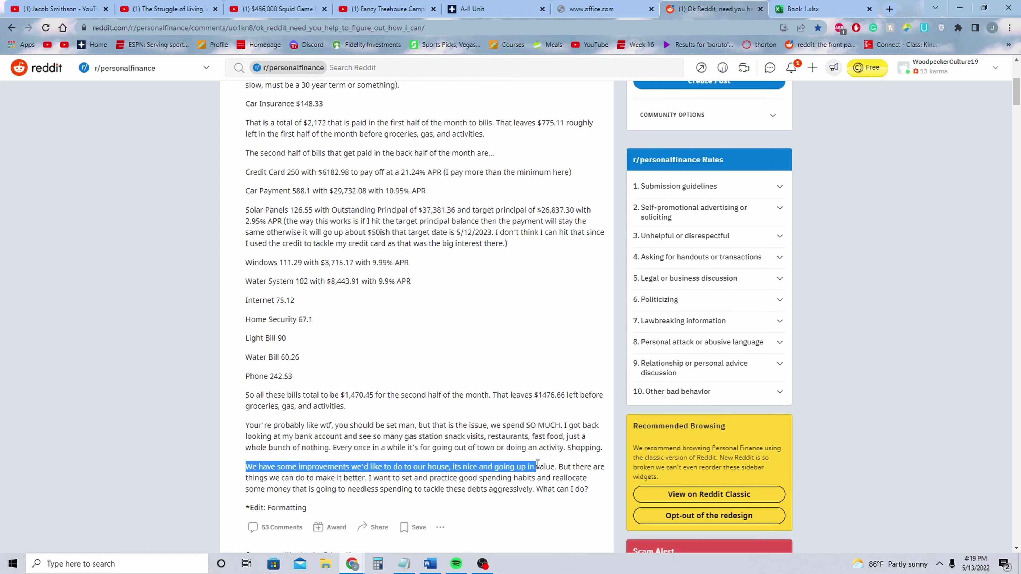
{"action": "left_click", "coordinate": [807, 8]}
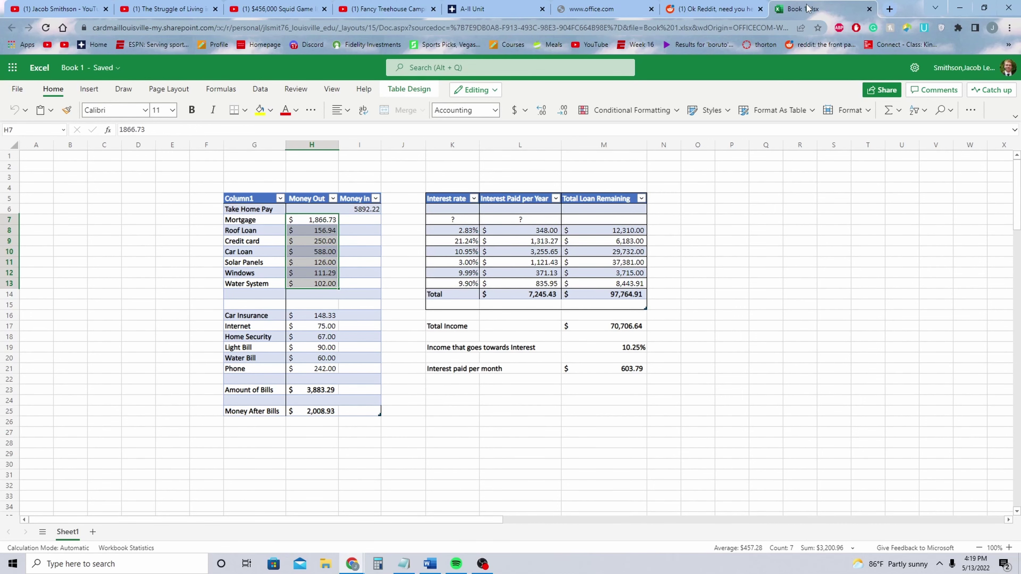
Highlight the S&P 500's 50-year average return in the Investopedia article and examine the growth projection in SmartAsset's Investment Calculator
{"action": "left_click", "coordinate": [727, 8]}
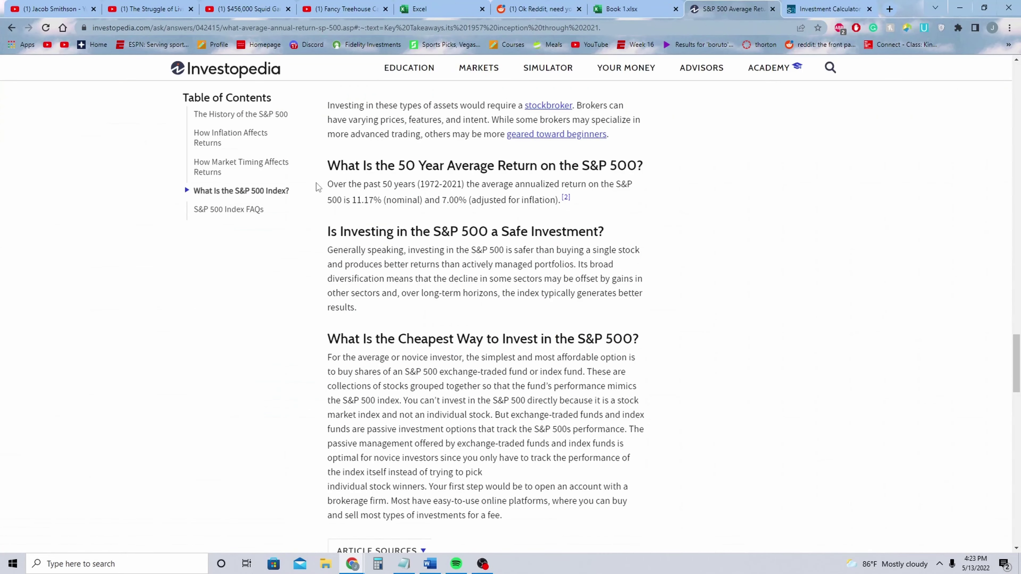
{"action": "left_click_drag", "start_coordinate": [327, 185], "coordinate": [557, 198]}
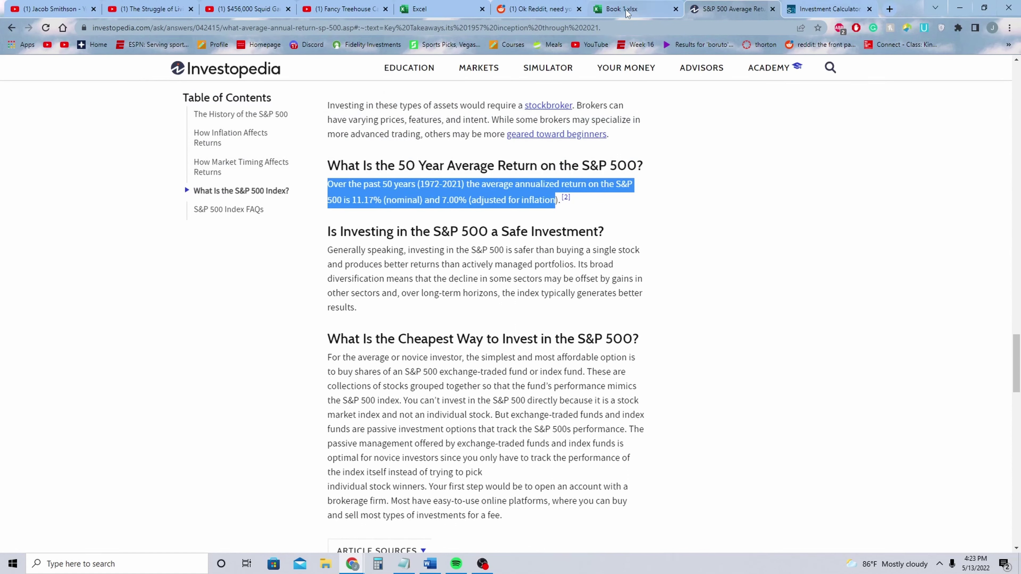
{"action": "left_click", "coordinate": [828, 9]}
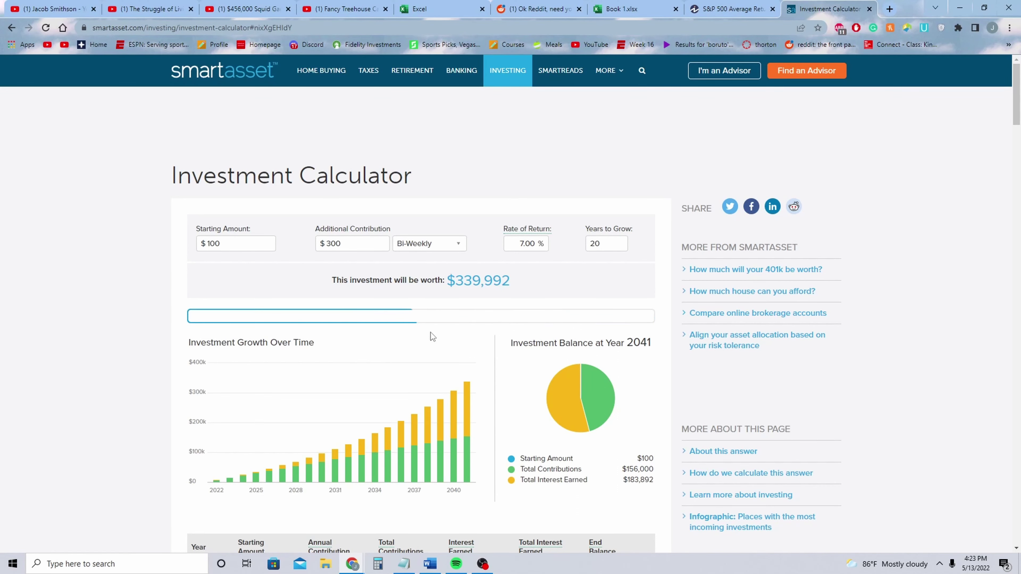
{"action": "scroll", "coordinate": [261, 309], "scroll_direction": "down", "scroll_amount": 1}
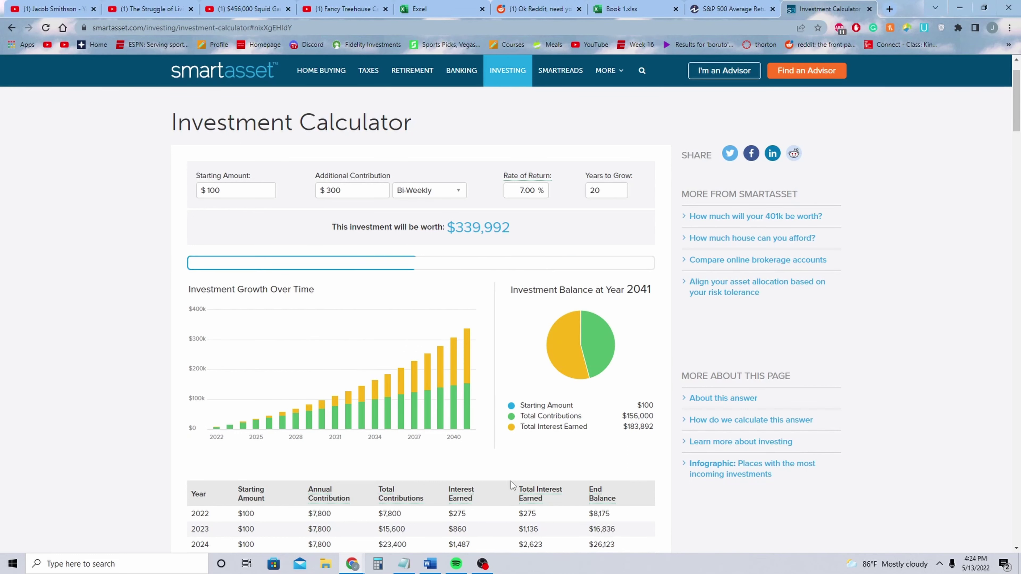
Return to the Reddit post and reread it from the income details through the bills to the closing paragraphs
{"action": "key", "text": "ctrl+6"}
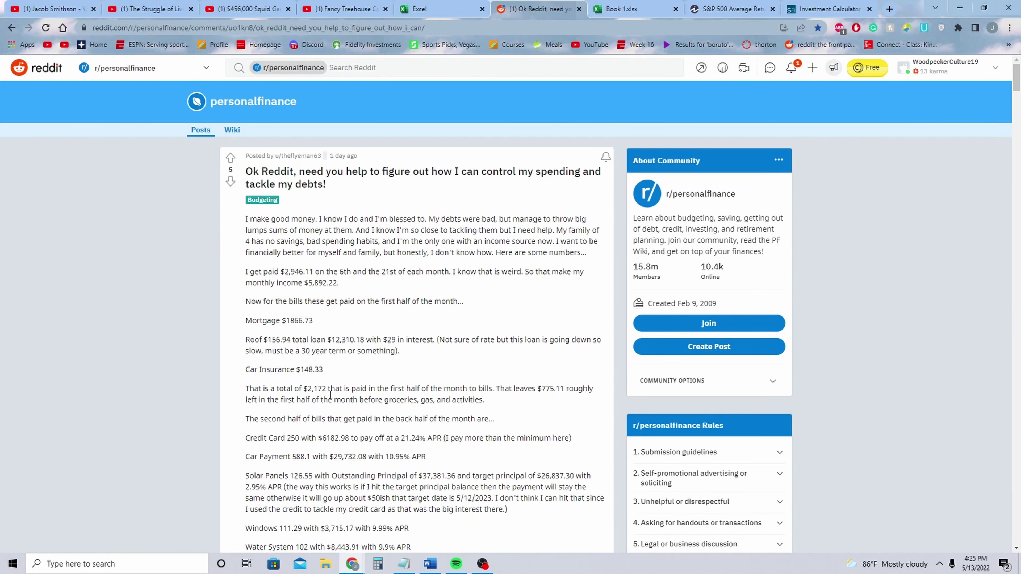
{"action": "scroll", "coordinate": [332, 396], "scroll_direction": "down", "scroll_amount": 1}
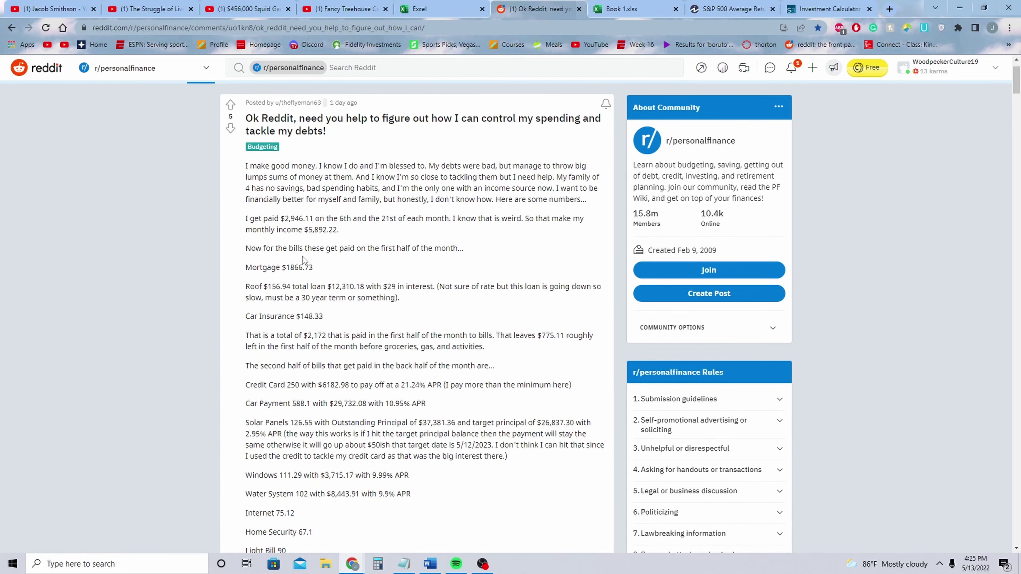
{"action": "scroll", "coordinate": [320, 340], "scroll_direction": "down", "scroll_amount": 2}
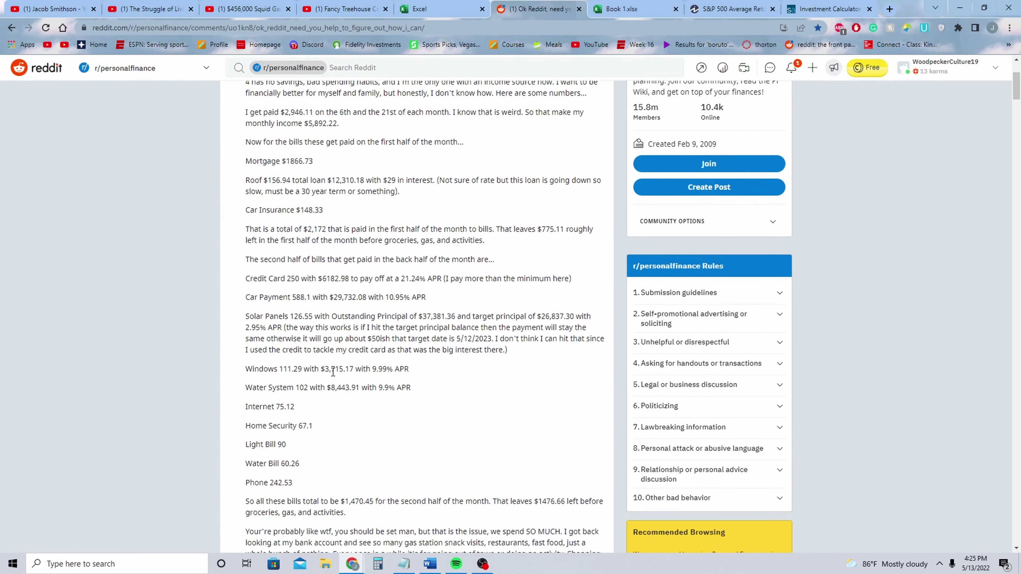
{"action": "scroll", "coordinate": [426, 439], "scroll_direction": "down", "scroll_amount": 1}
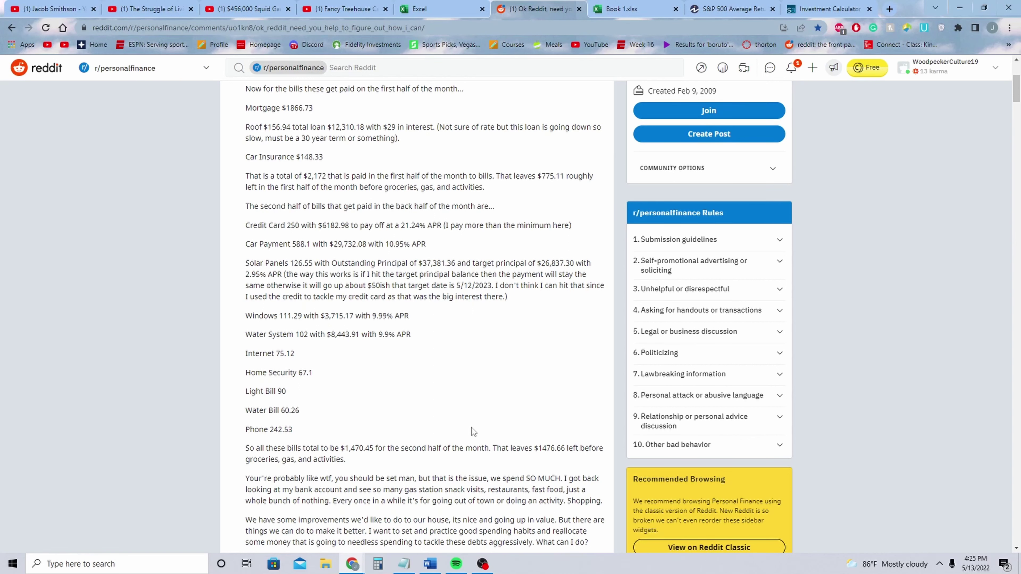
{"action": "scroll", "coordinate": [454, 423], "scroll_direction": "down", "scroll_amount": 1}
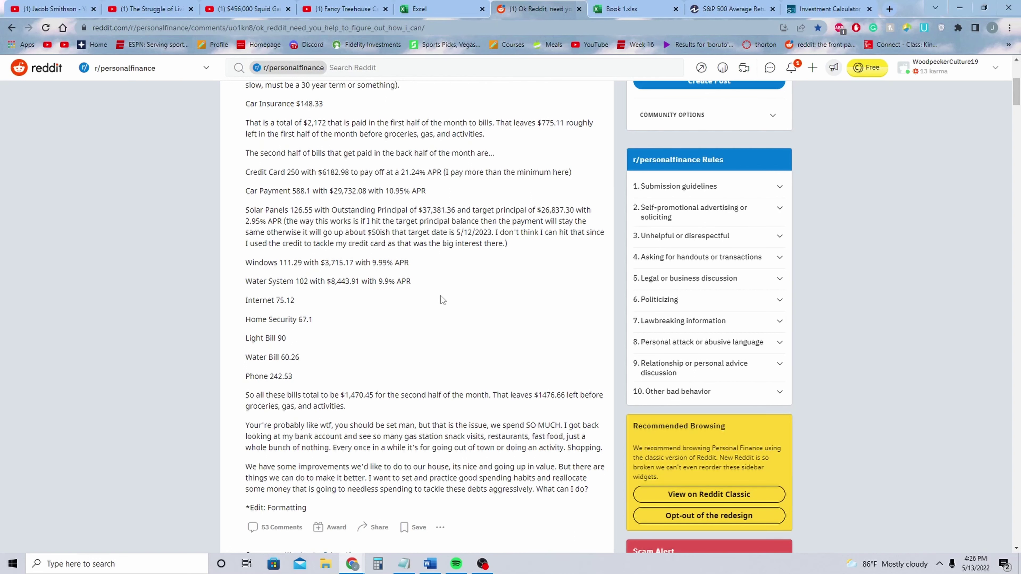
{"action": "scroll", "coordinate": [447, 295], "scroll_direction": "up", "scroll_amount": 4}
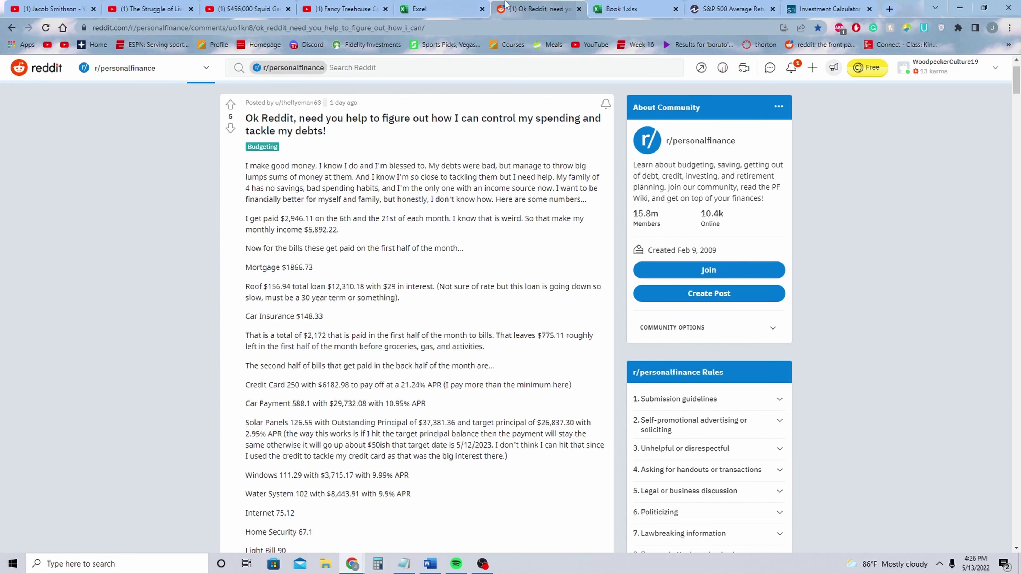
Check the debt and interest tables in Book 1.xlsx, return to the Reddit post and clear the highlight on the monthly income
{"action": "left_click", "coordinate": [619, 9]}
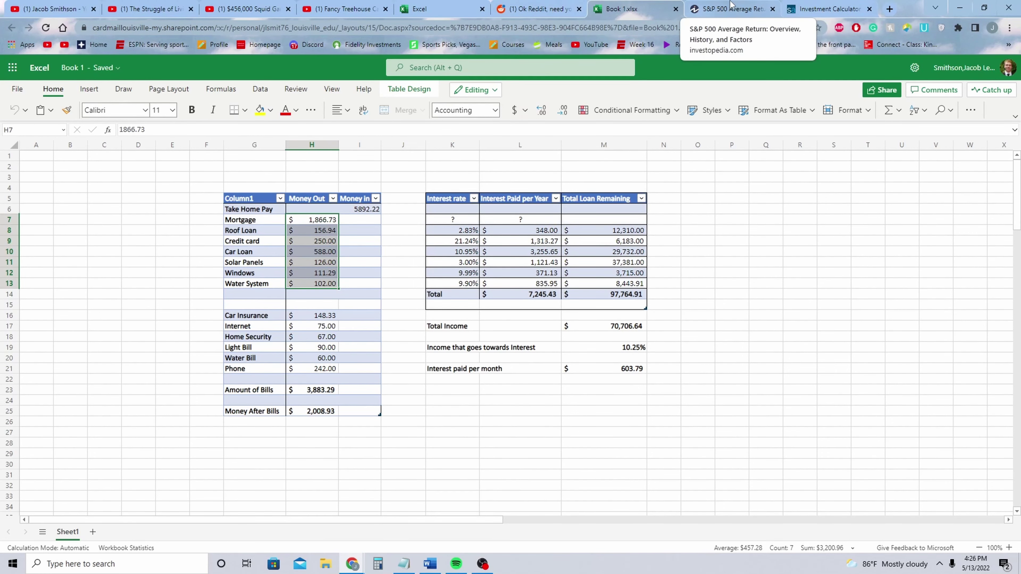
{"action": "key", "text": "ctrl+shift+Tab"}
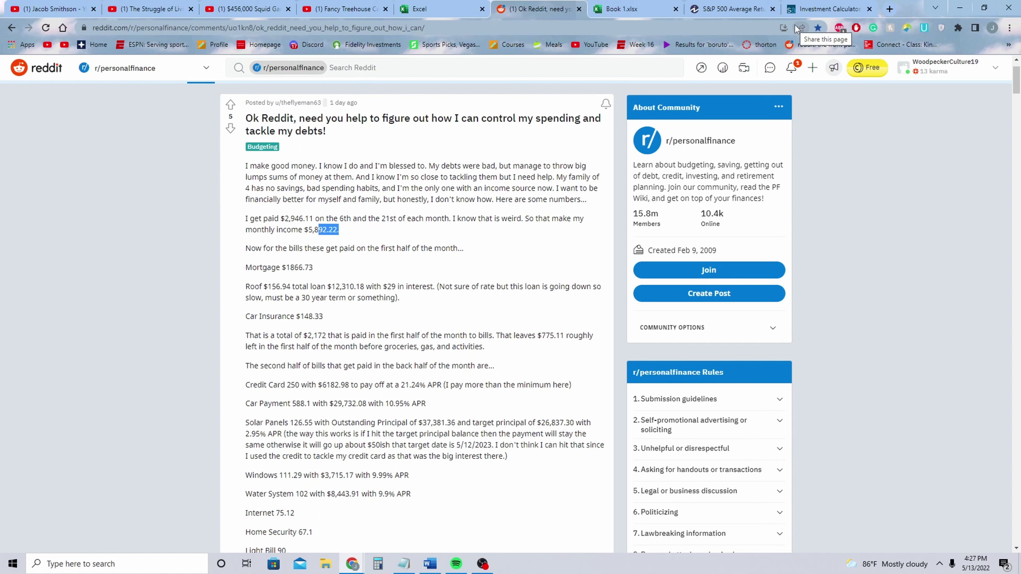
{"action": "left_click", "coordinate": [487, 185]}
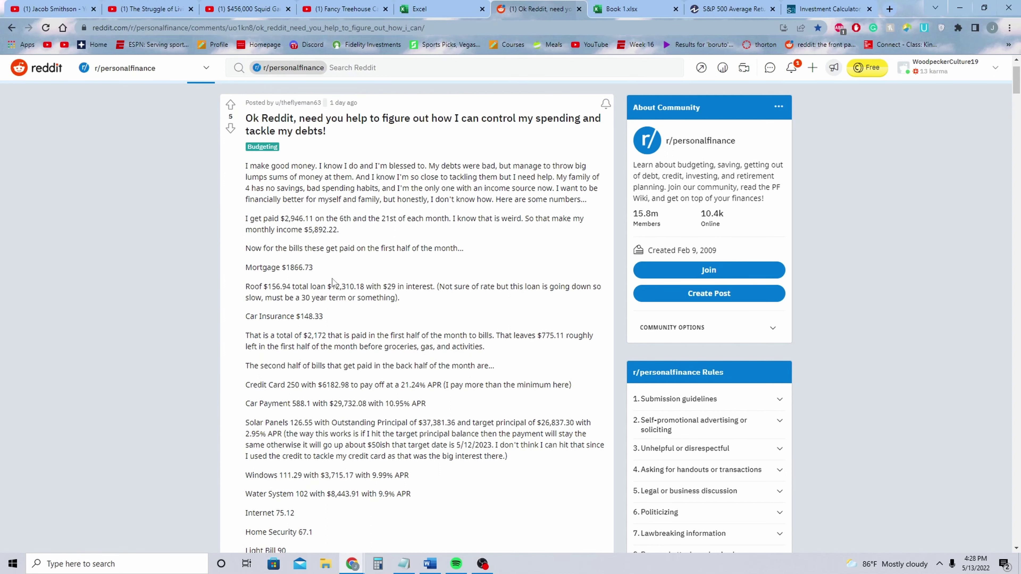
Review the Reddit post's debt payments and spending-habits paragraph, and go back to the beginning of the post
{"action": "scroll", "coordinate": [332, 278], "scroll_direction": "down", "scroll_amount": 2}
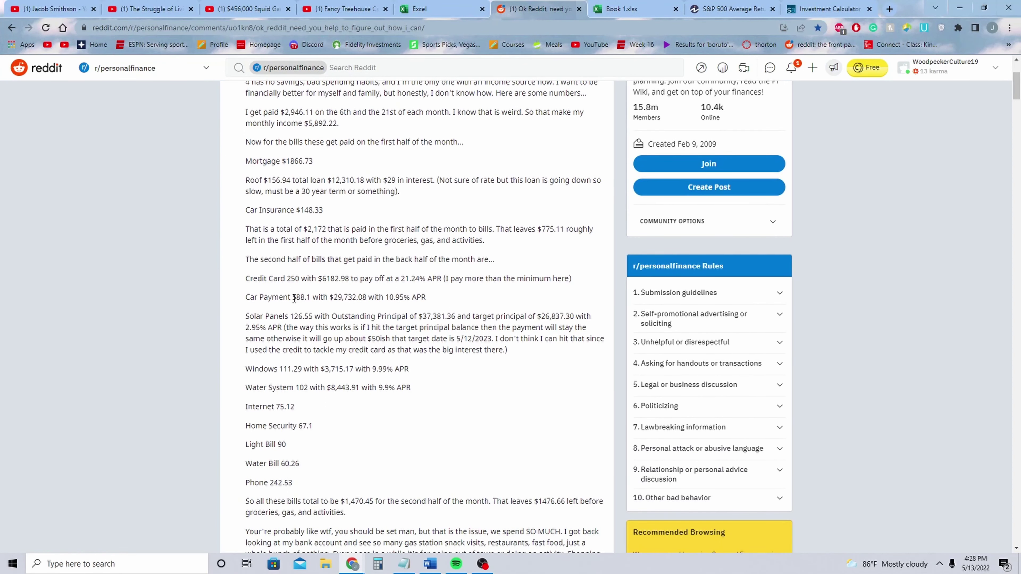
{"action": "scroll", "coordinate": [403, 322], "scroll_direction": "down", "scroll_amount": 2}
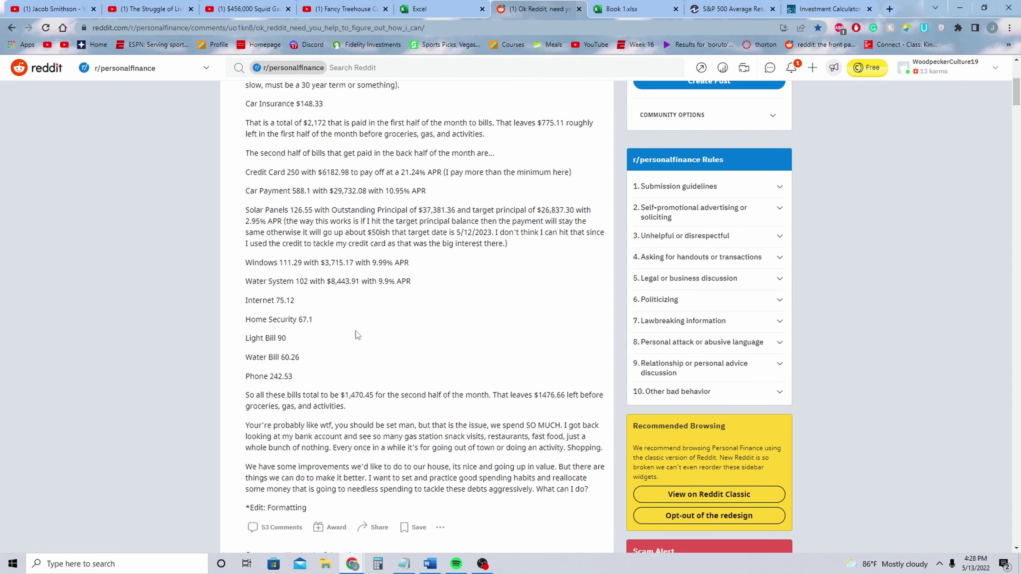
{"action": "scroll", "coordinate": [356, 331], "scroll_direction": "up", "scroll_amount": 3}
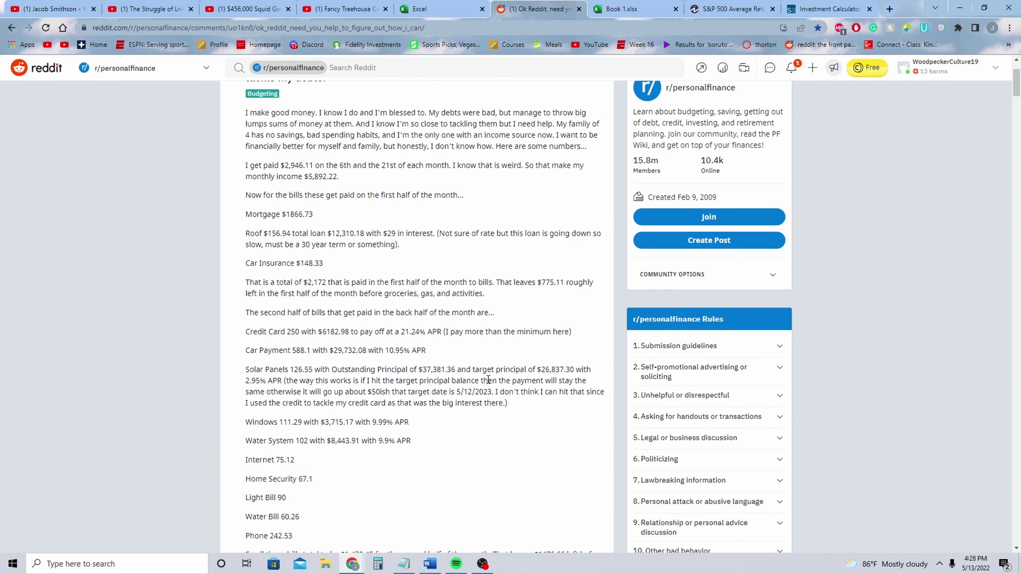
{"action": "scroll", "coordinate": [488, 372], "scroll_direction": "down", "scroll_amount": 2}
{"action": "scroll", "coordinate": [488, 378], "scroll_direction": "down", "scroll_amount": 2}
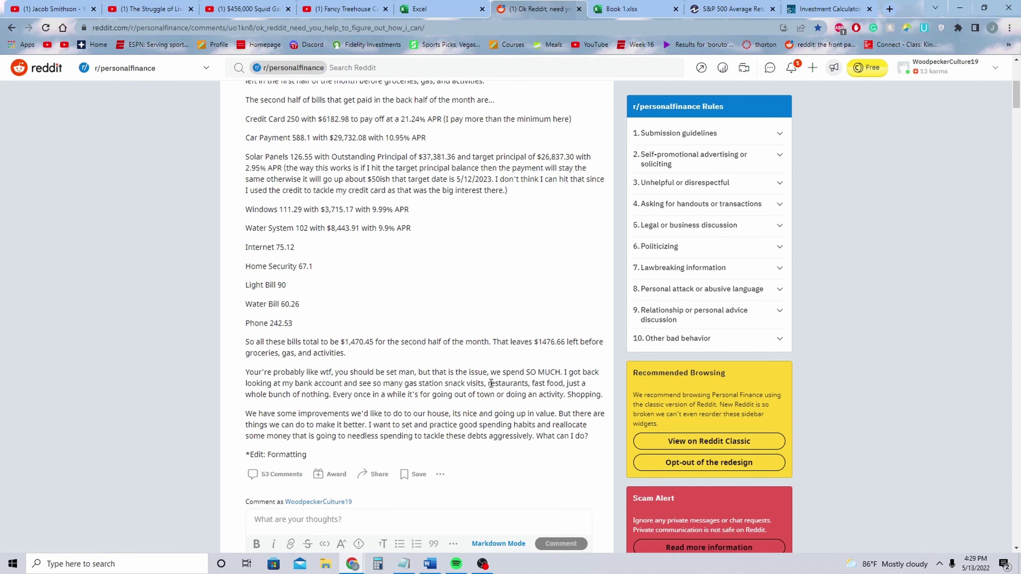
{"action": "scroll", "coordinate": [488, 290], "scroll_direction": "up", "scroll_amount": 5}
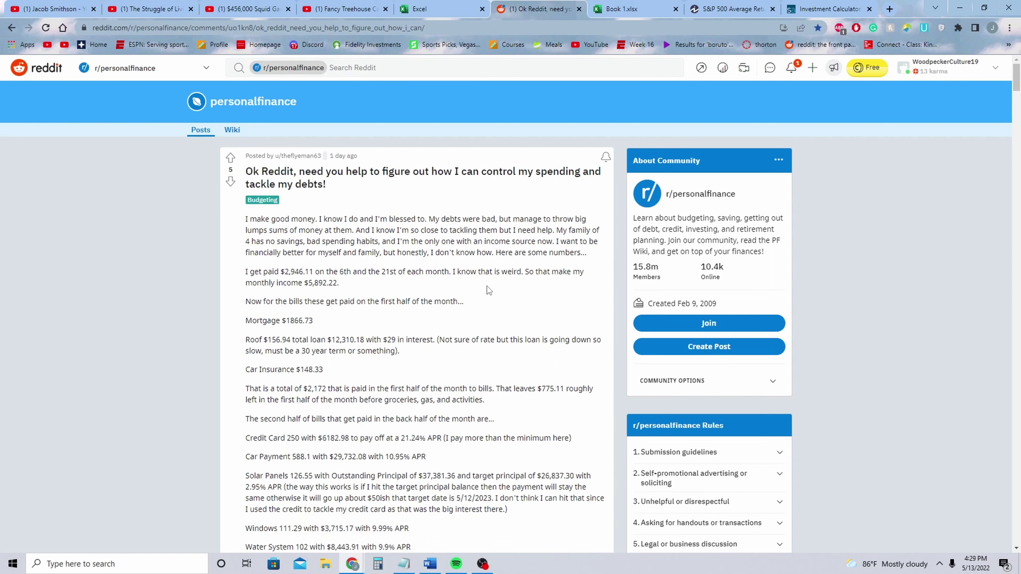